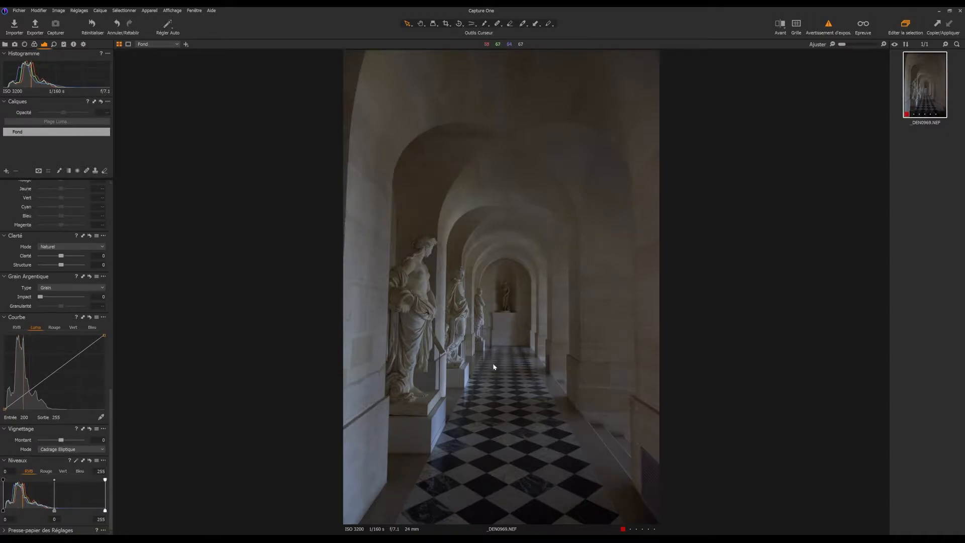
Neutralise the photo's white balance by sampling the pale marble tiles of the foreground floor.
scroll(65, 291, up, 5)
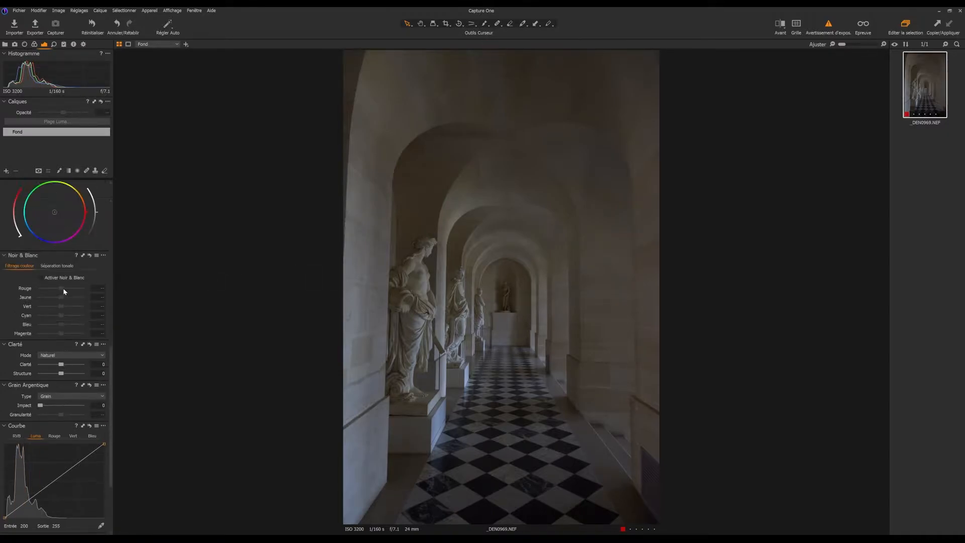
scroll(65, 292, up, 6)
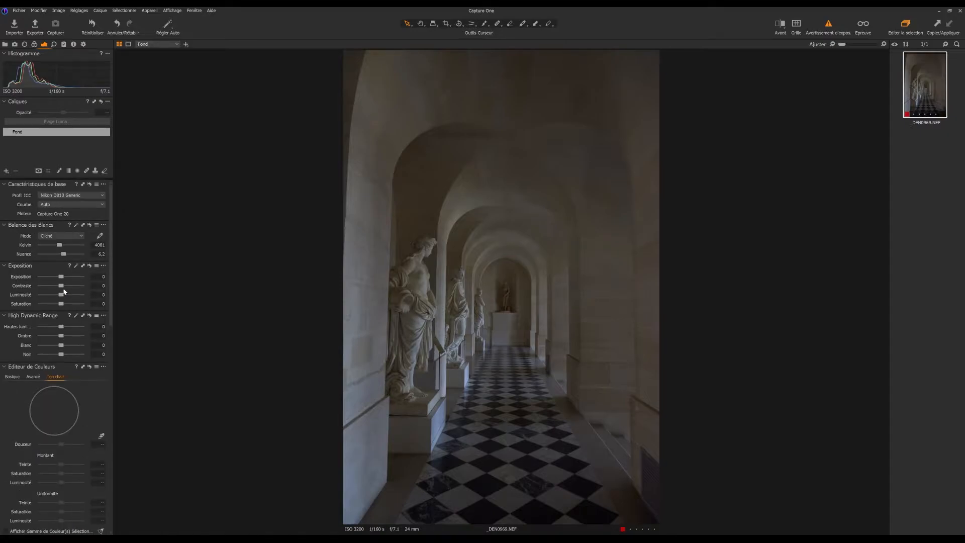
click(100, 235)
click(514, 450)
click(472, 455)
Brighten the photo with the Luma curve: pull the white point inward, raise the upper midtones and anchor the shadows at input 49, output 73.
scroll(96, 311, down, 20)
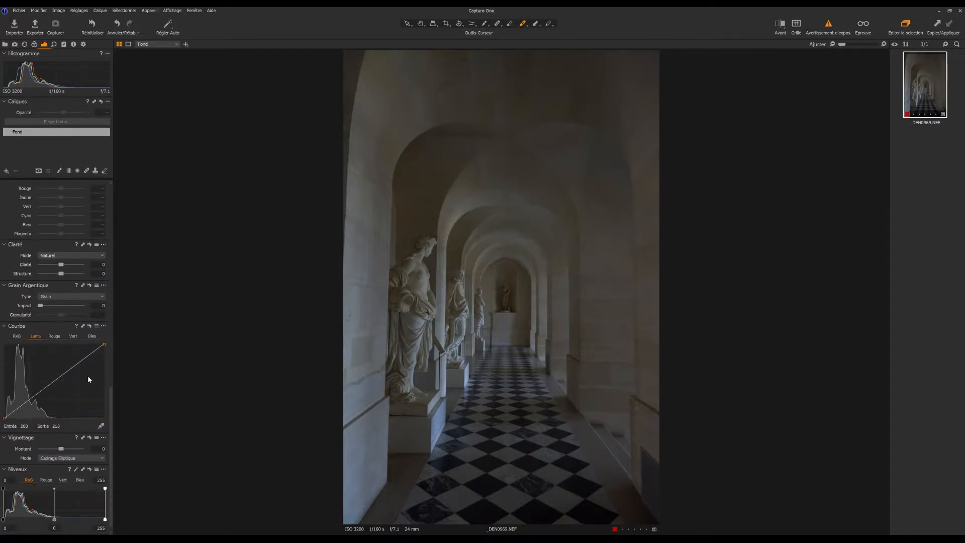
drag(111, 502, 111, 501)
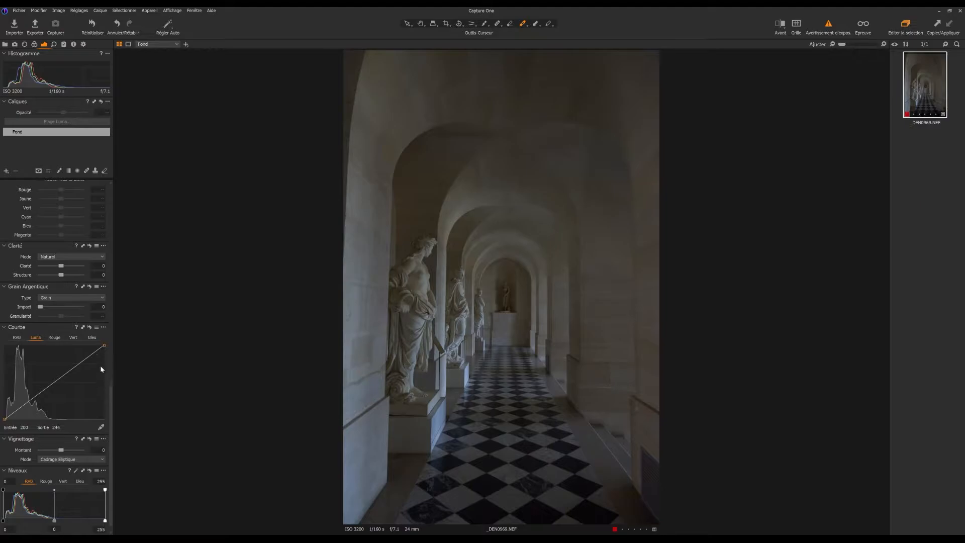
scroll(91, 291, down, 1)
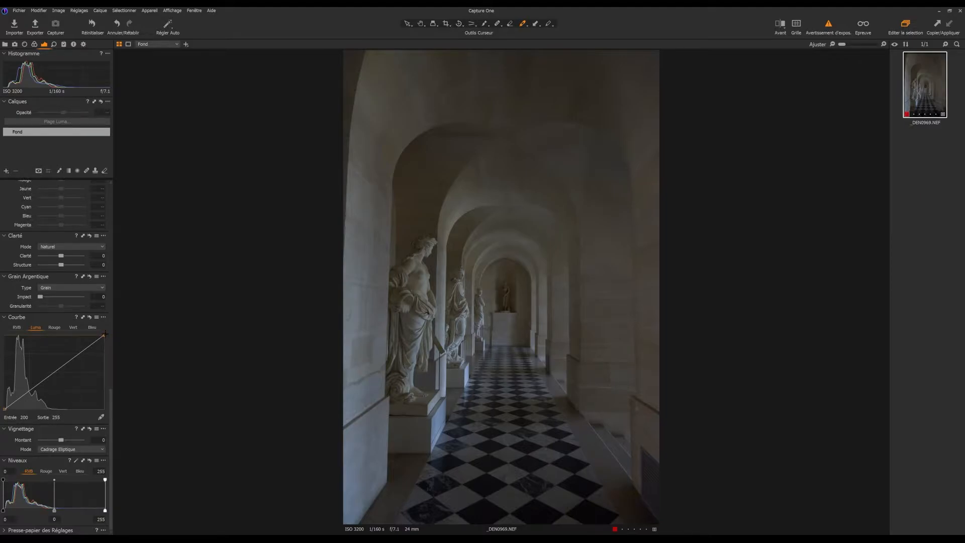
drag(104, 332, 68, 325)
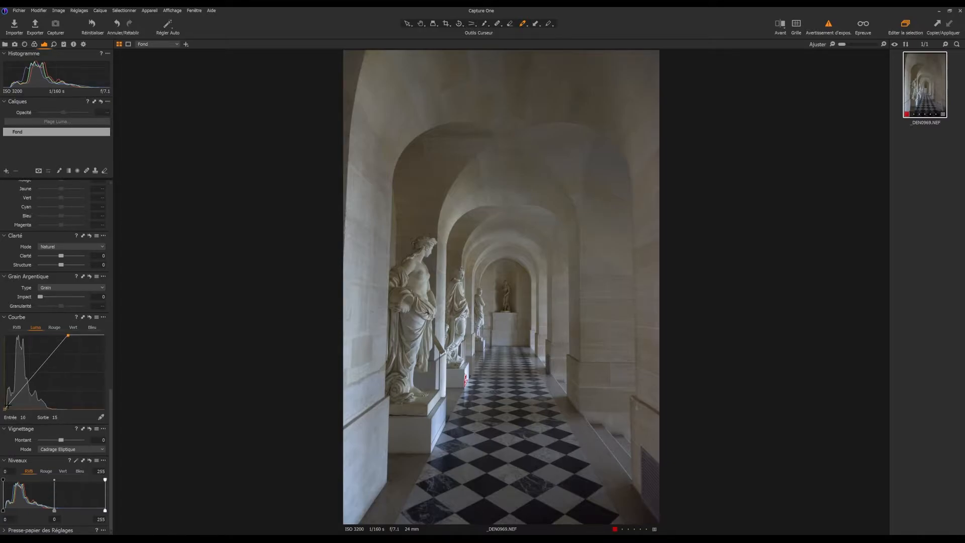
click(52, 353)
drag(52, 354, 51, 350)
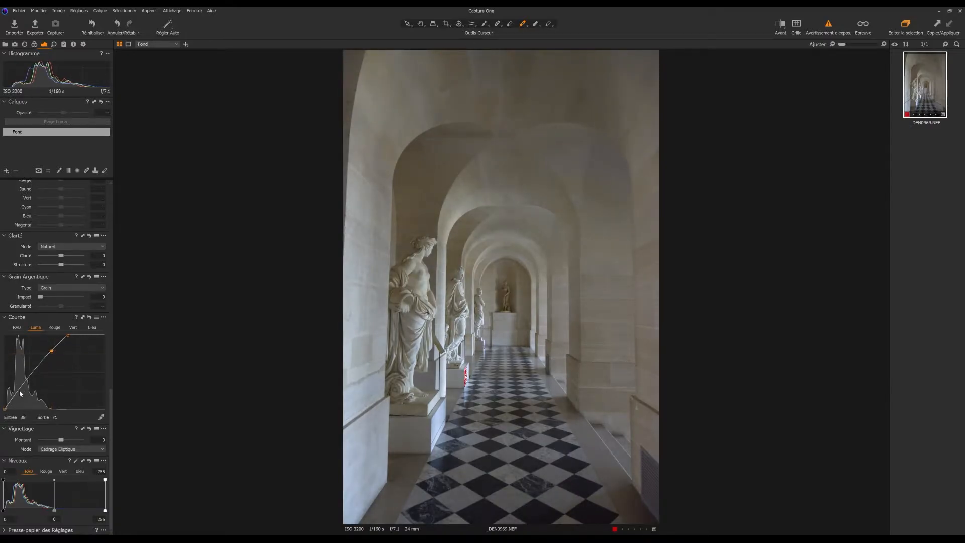
click(19, 390)
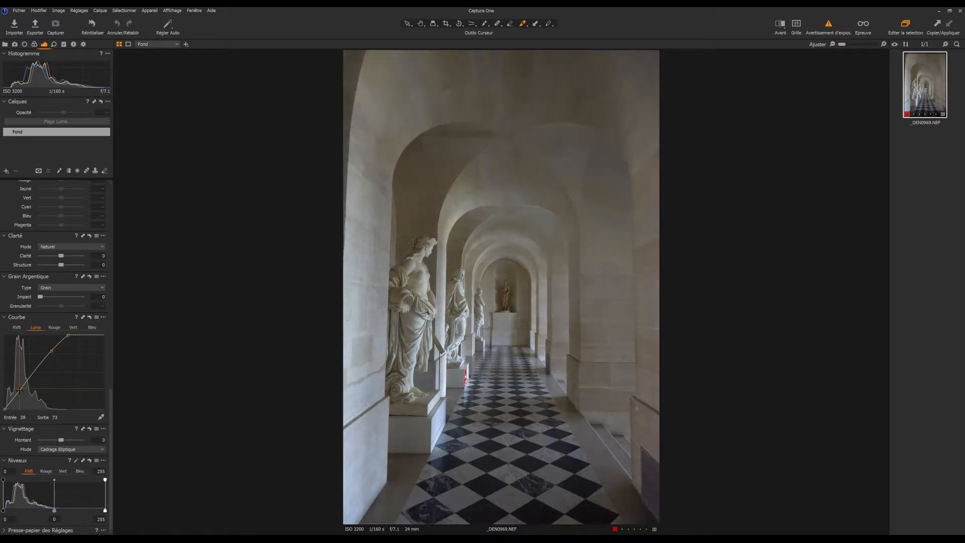
drag(19, 389, 21, 392)
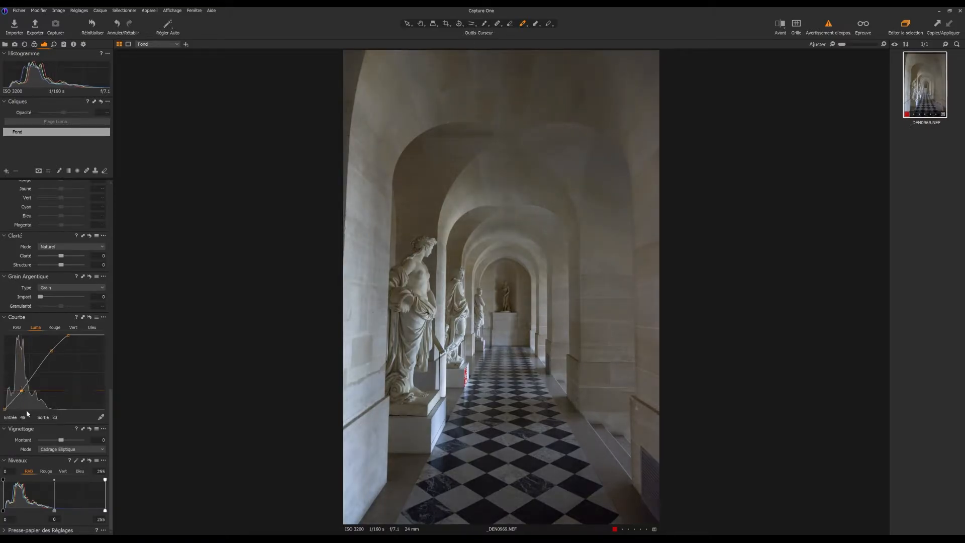
Compare the photo before and after the adjustments with the split view, and leave the comparison.
click(781, 25)
drag(502, 289, 508, 344)
click(782, 28)
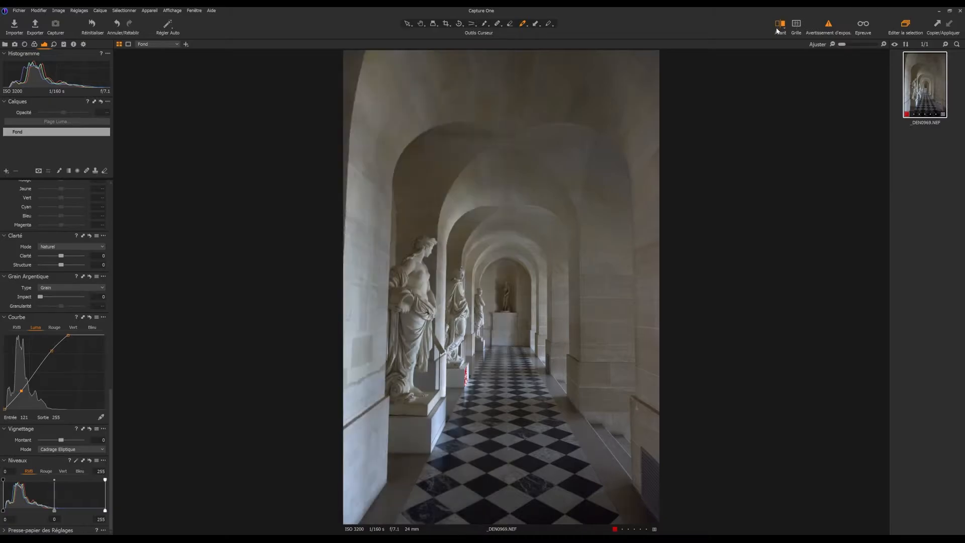
Straighten the photo along a horizontal row of tile corners in the foreground floor.
click(459, 25)
click(449, 33)
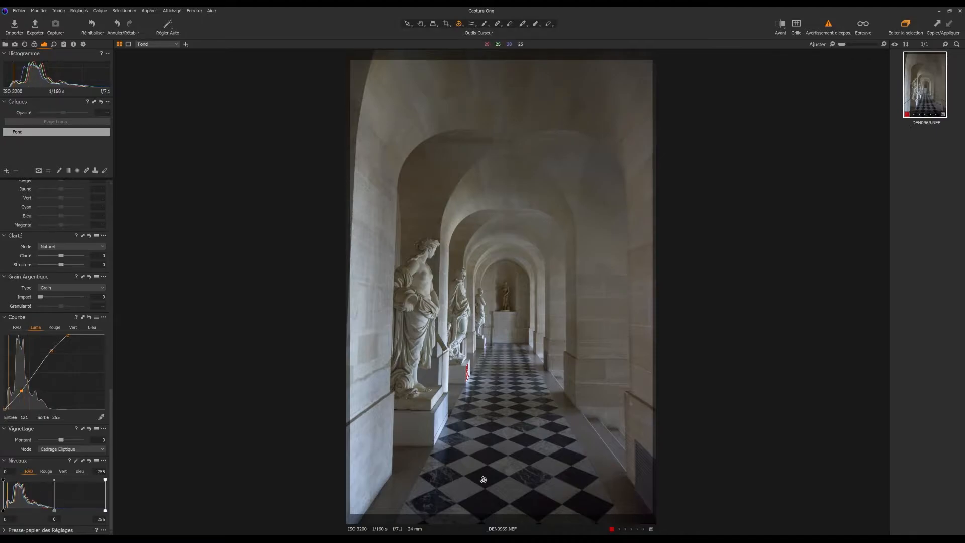
scroll(484, 445, up, 5)
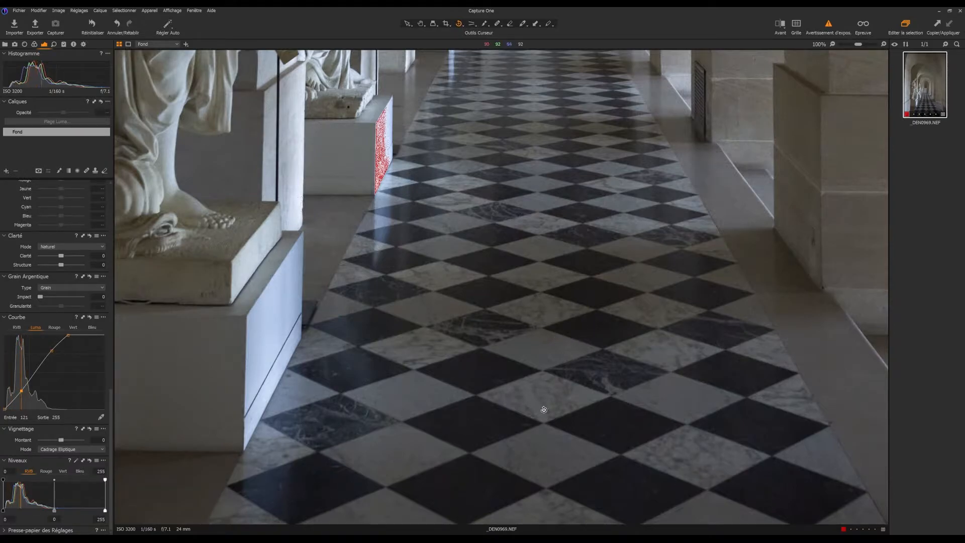
drag(553, 424, 556, 432)
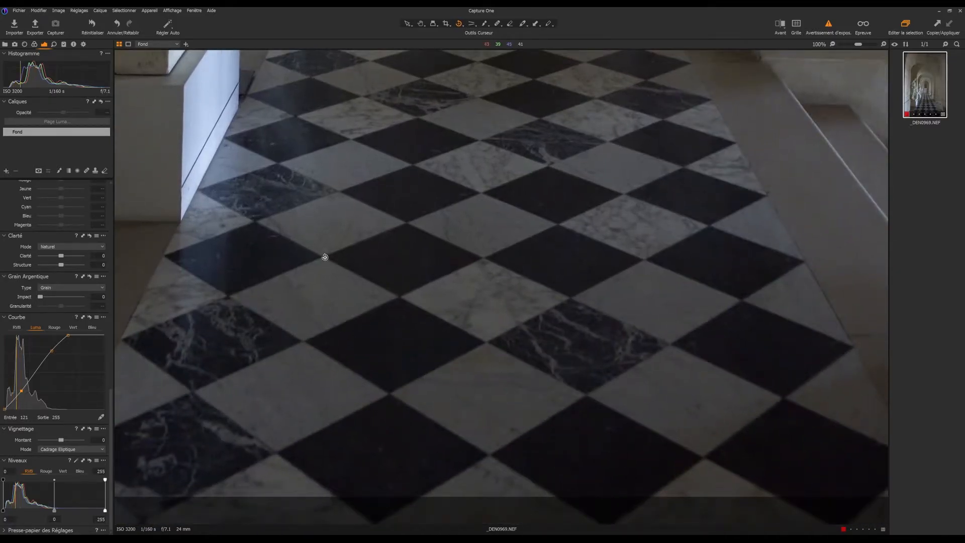
drag(324, 255, 663, 258)
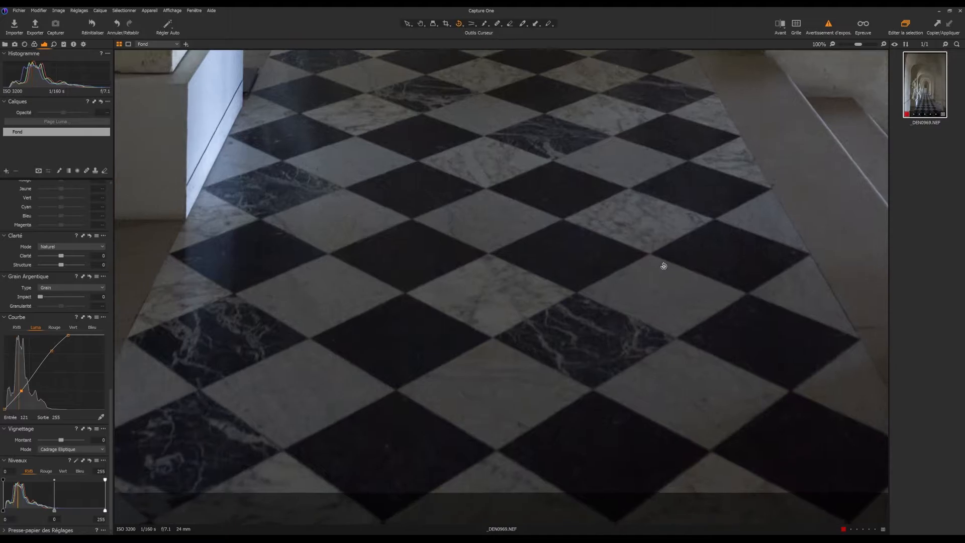
key(ctrl+0)
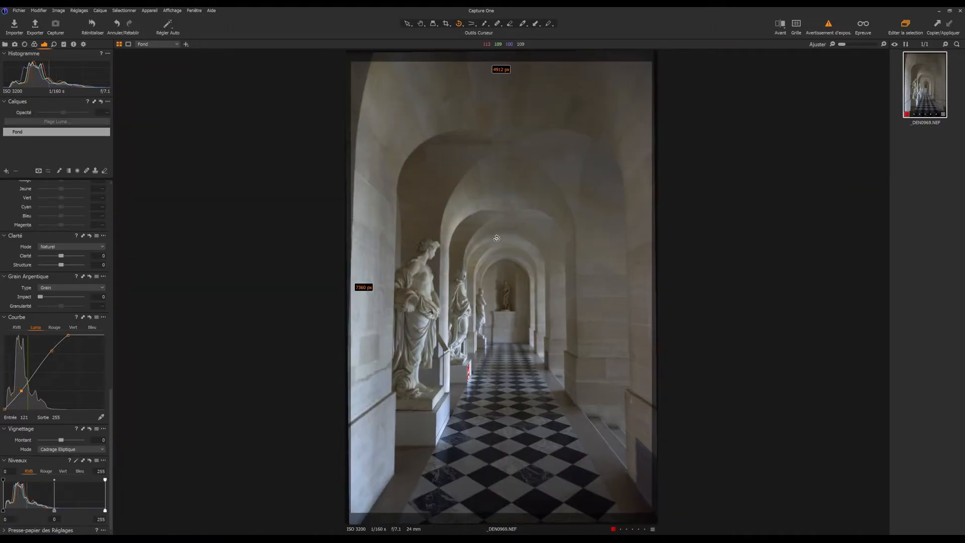
click(421, 24)
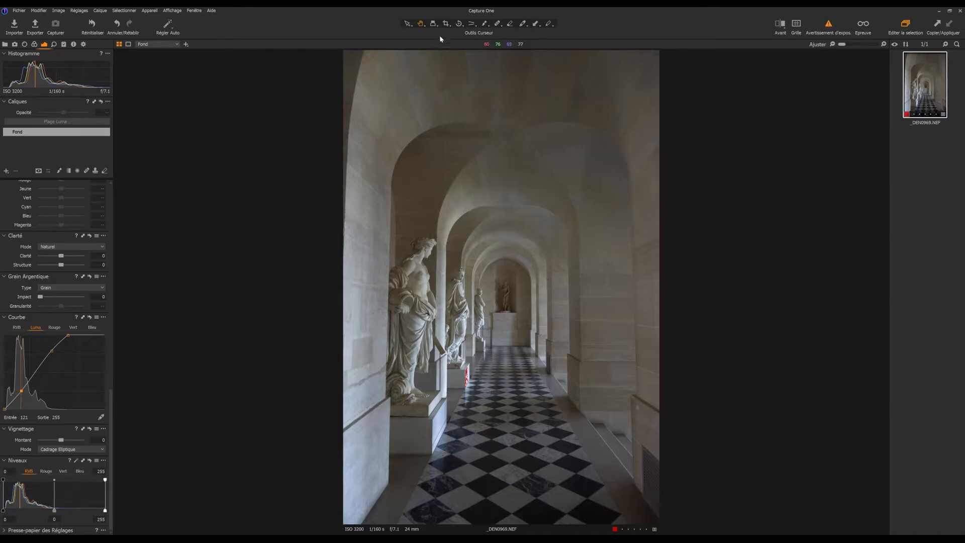
Crop the photo at a 4x5 ratio to 4797 by 5997 px, trimming the dark upper vault and the outer wall edge beside the statues.
click(450, 25)
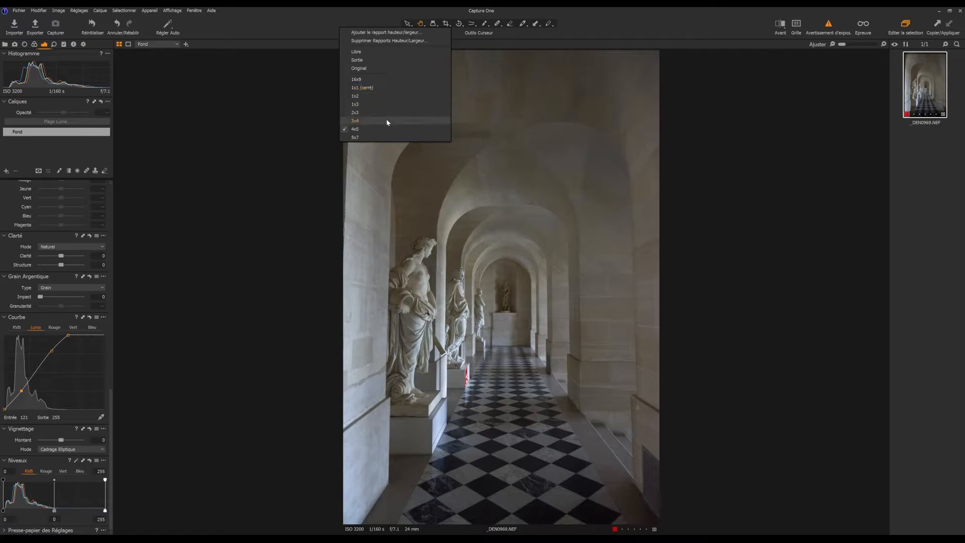
click(375, 112)
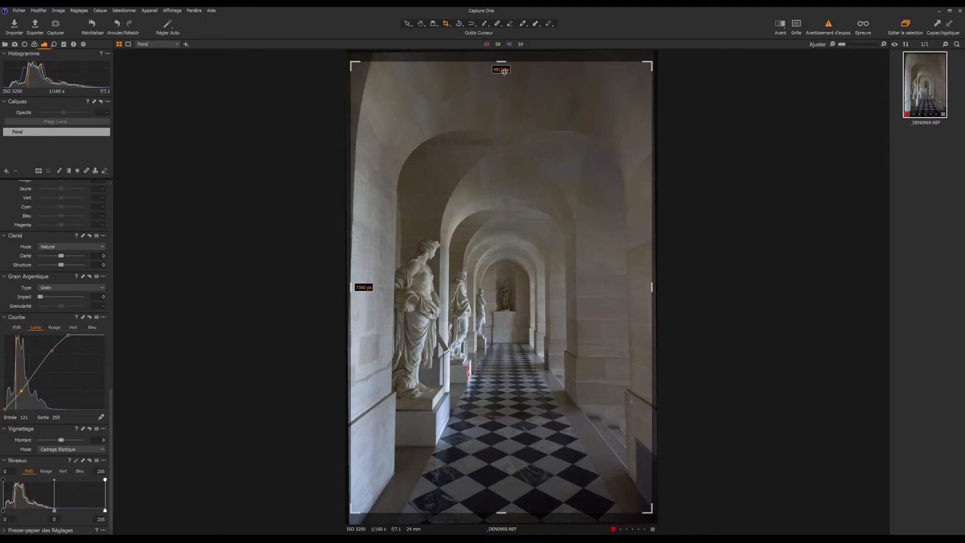
drag(505, 62, 503, 129)
mouse_move(536, 250)
mouse_down()
mouse_move(541, 235)
mouse_move(544, 244)
mouse_up()
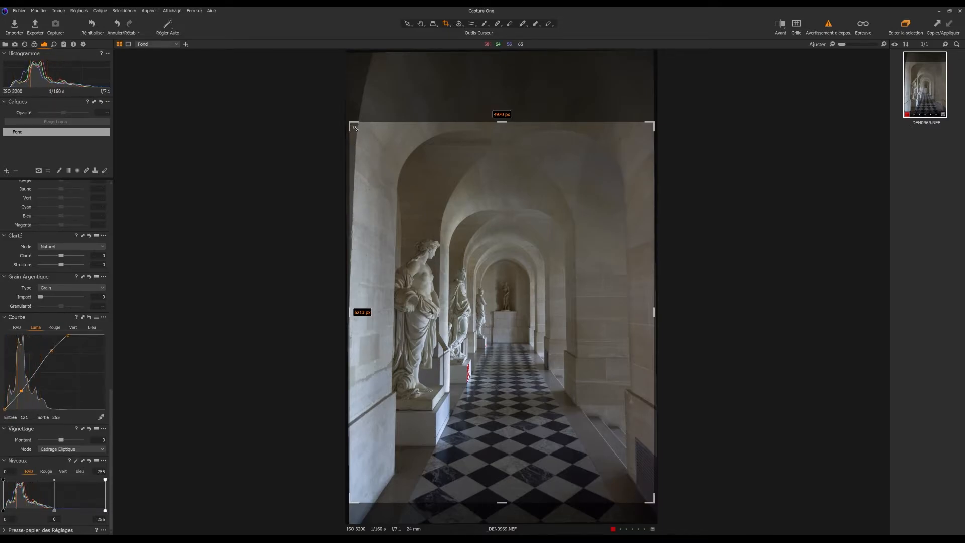
drag(350, 121, 366, 135)
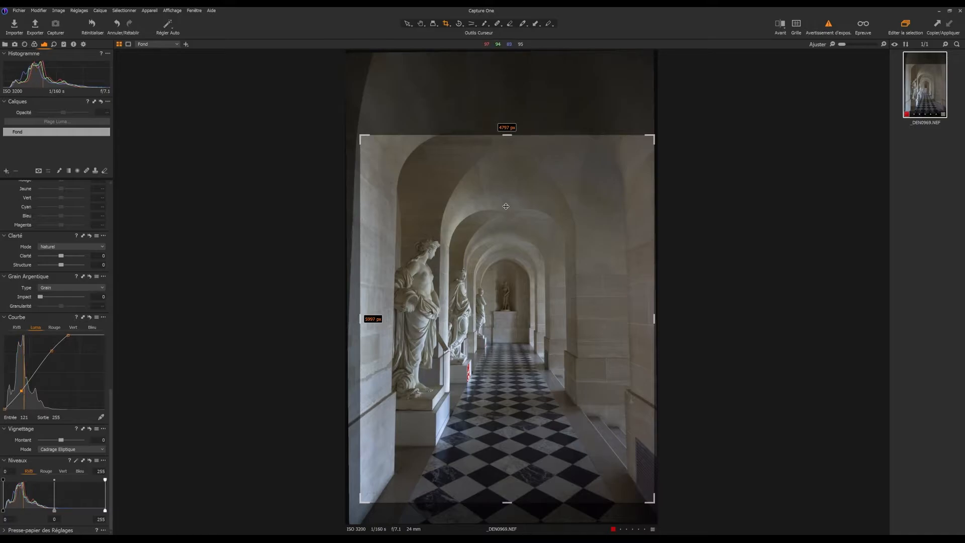
drag(520, 250, 519, 223)
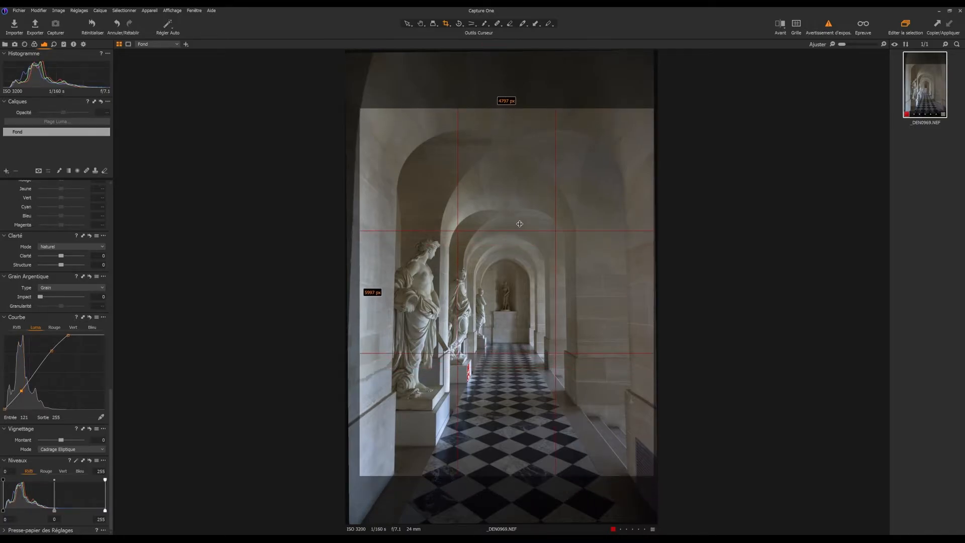
drag(519, 223, 519, 251)
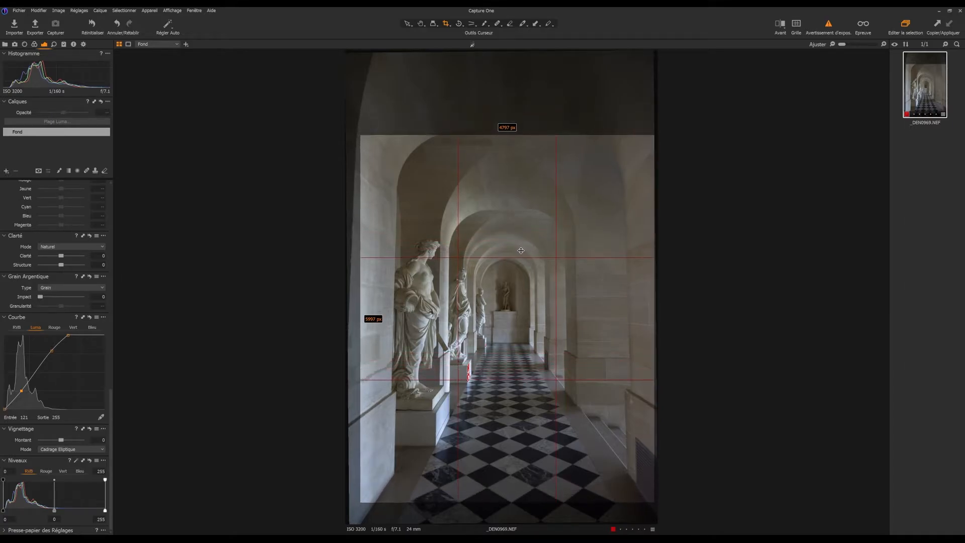
click(421, 24)
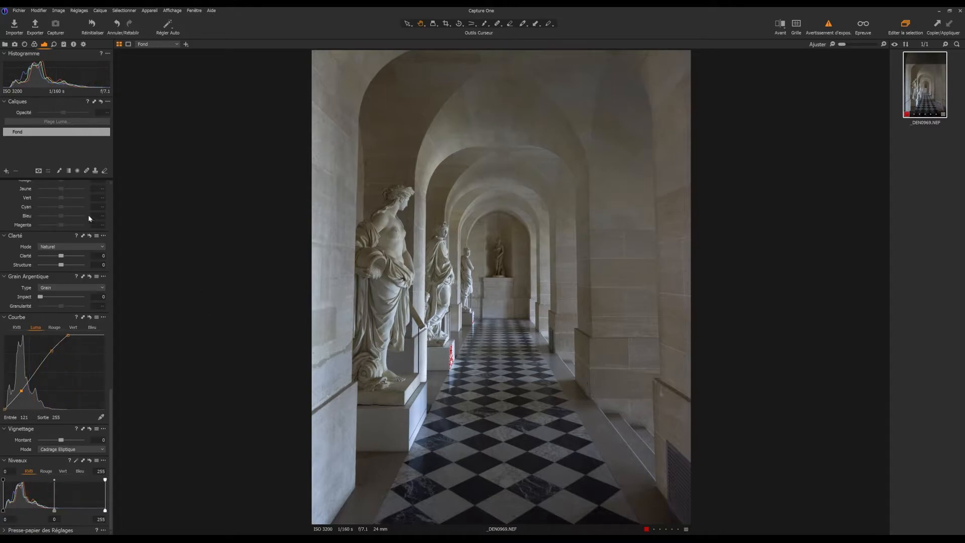
Add an empty adjustment layer, mask the overexposed pedestal of the second statue, and lower the layer's Luma curve white output to 213.
click(7, 171)
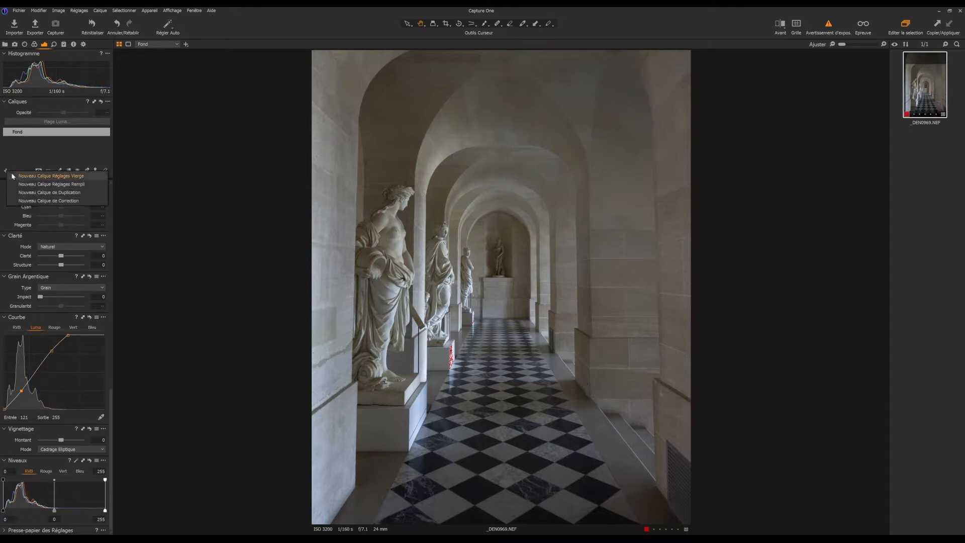
click(19, 178)
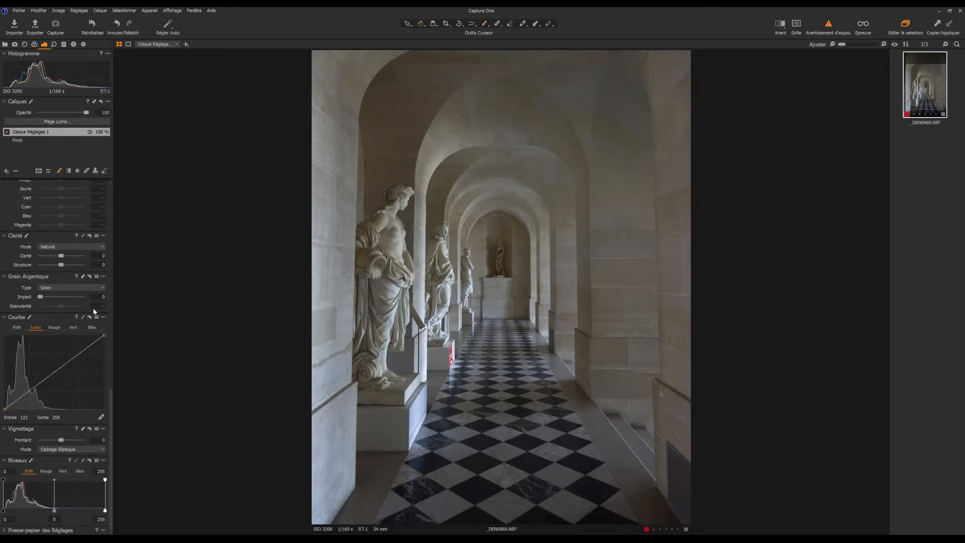
drag(104, 335, 115, 353)
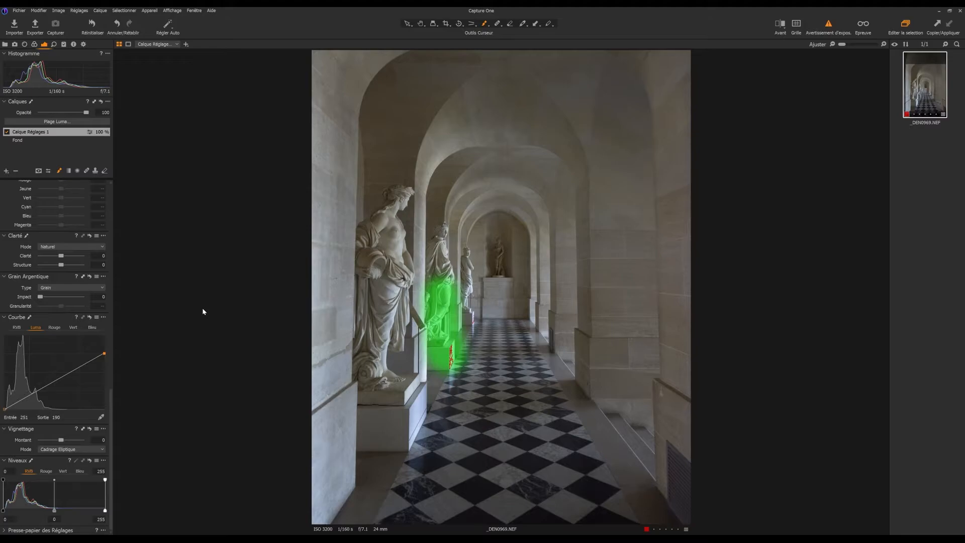
drag(104, 353, 107, 352)
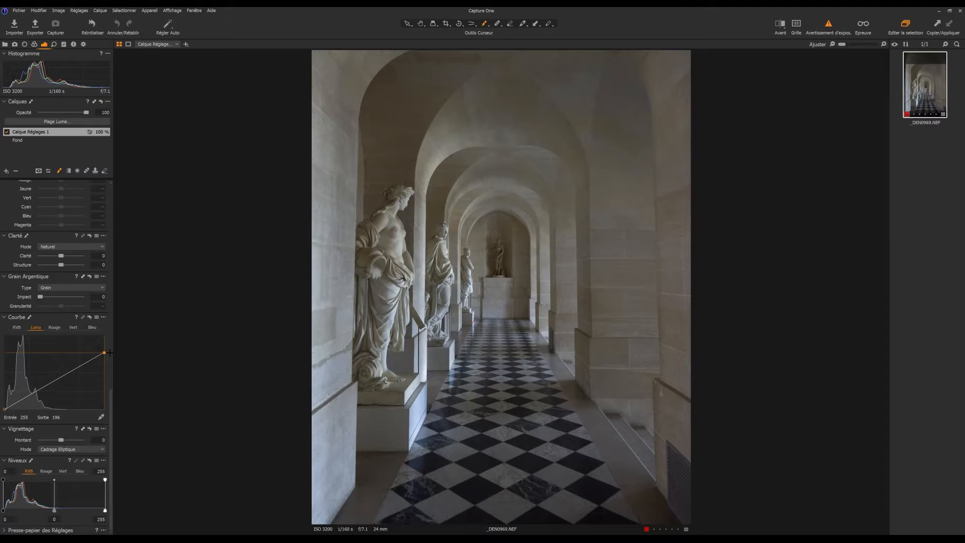
drag(110, 353, 116, 347)
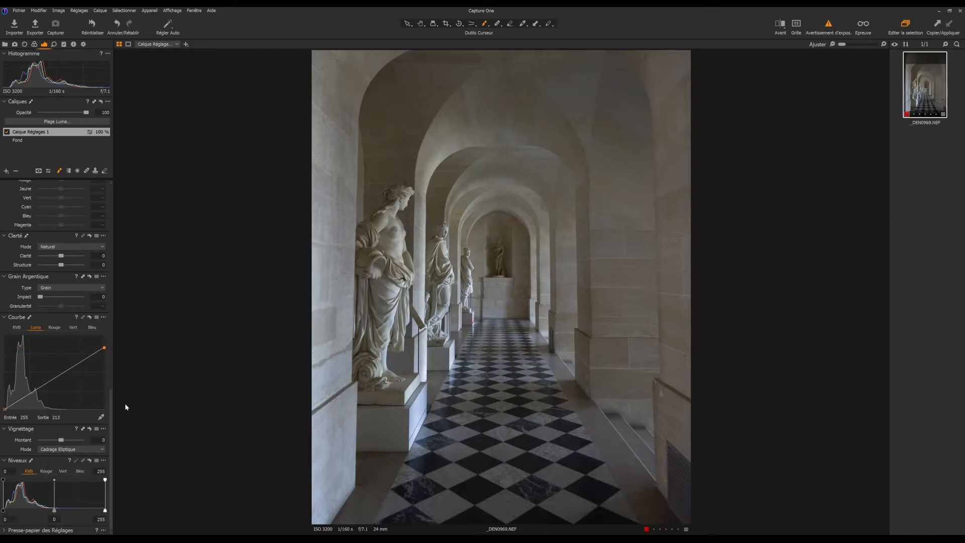
scroll(69, 251, up, 10)
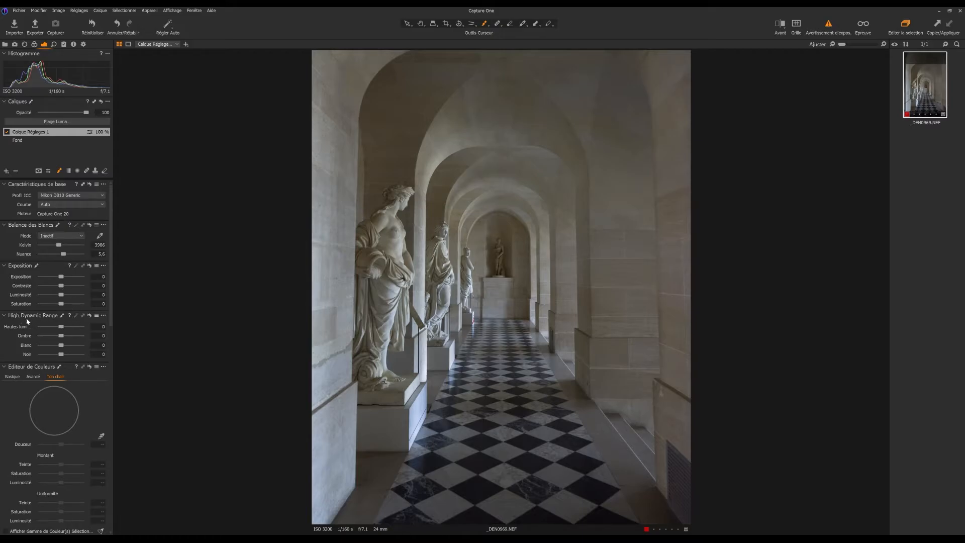
mouse_move(58, 329)
mouse_down()
mouse_move(70, 325)
mouse_move(59, 324)
mouse_move(69, 336)
mouse_move(59, 337)
mouse_move(69, 335)
mouse_up()
double_click(69, 335)
double_click(58, 326)
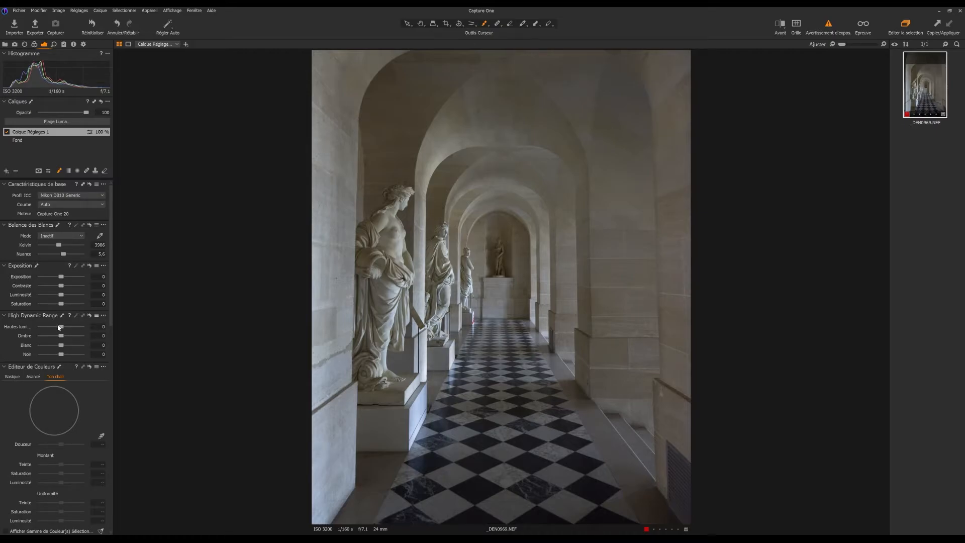
On the background layer, set High Dynamic Range to highlights -39, shadows 16, whites 6 and blacks -15.
click(27, 142)
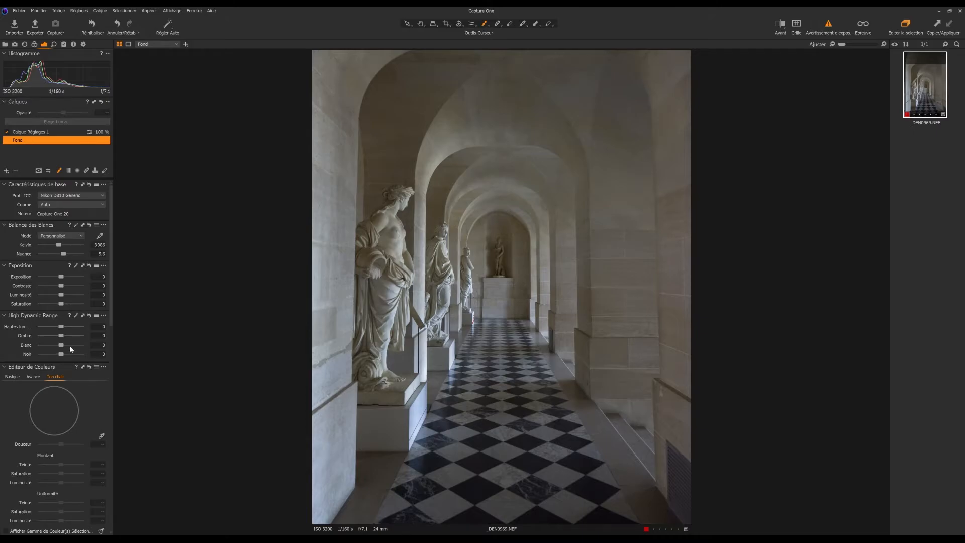
drag(61, 327, 60, 354)
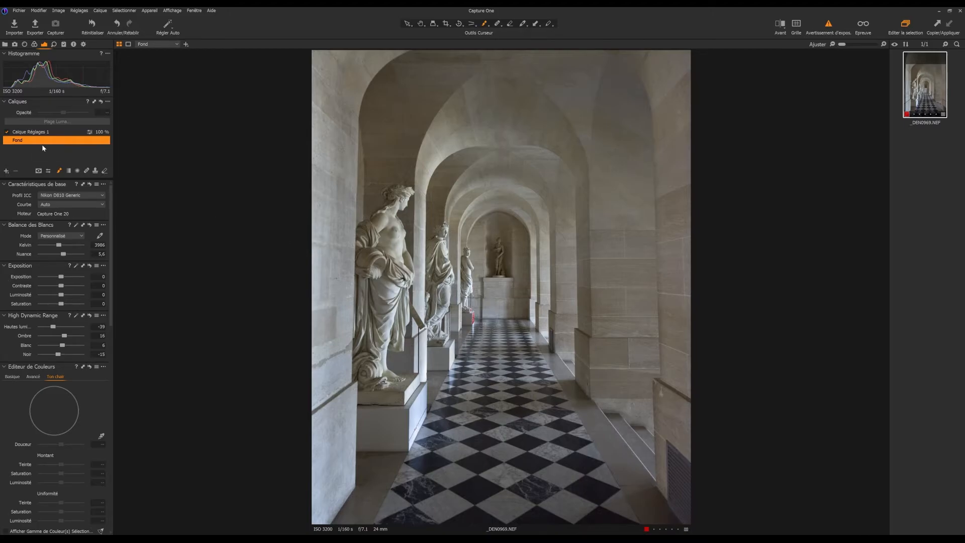
Brush the adjustment layer's mask onto the overexposed pedestal of the third statue, and reselect the background layer.
click(29, 133)
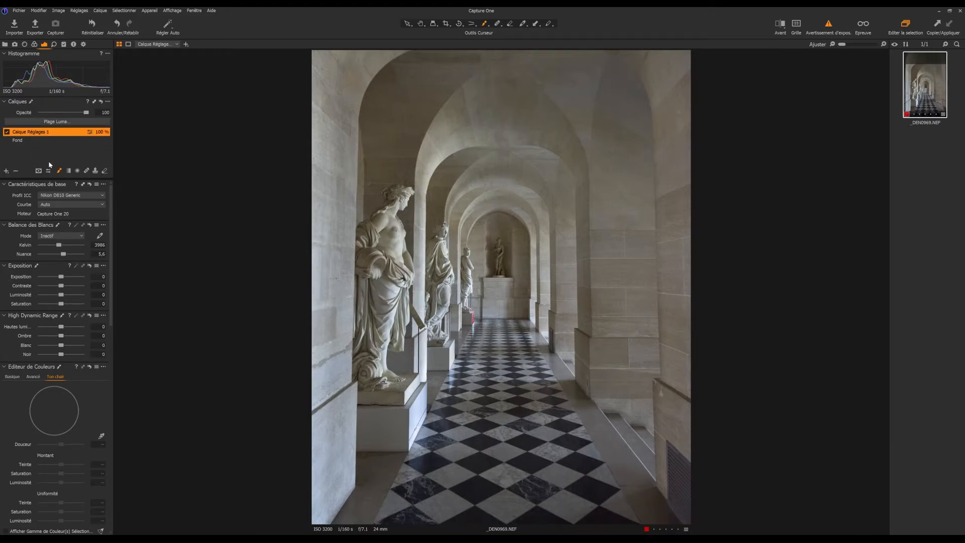
click(60, 171)
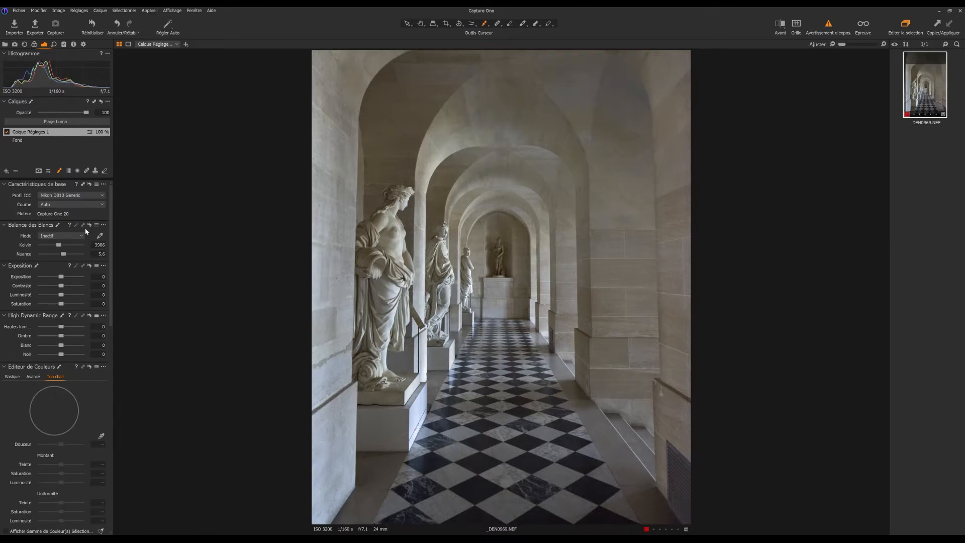
click(27, 142)
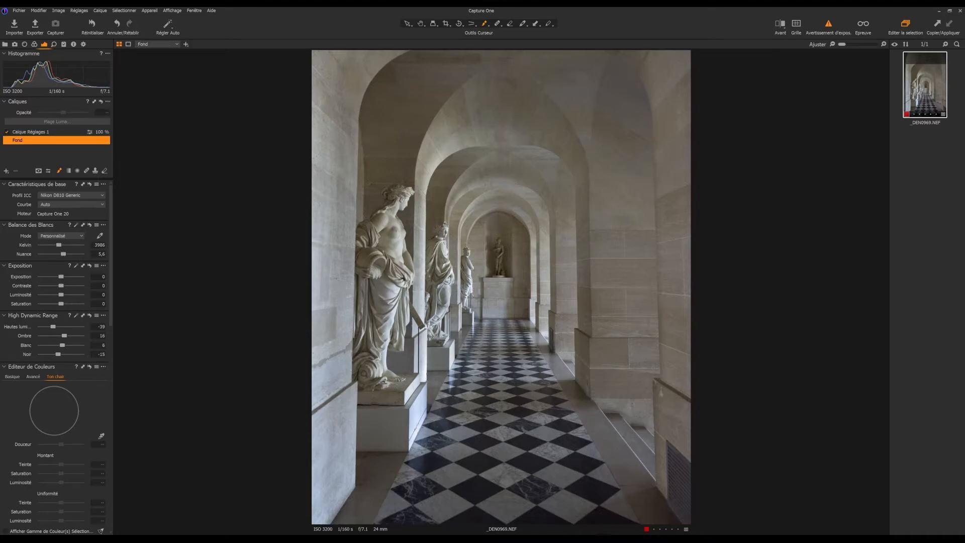
On the background layer, set contrast to 5, clarity to 16 and structure to 33.
text(5)
key(Return)
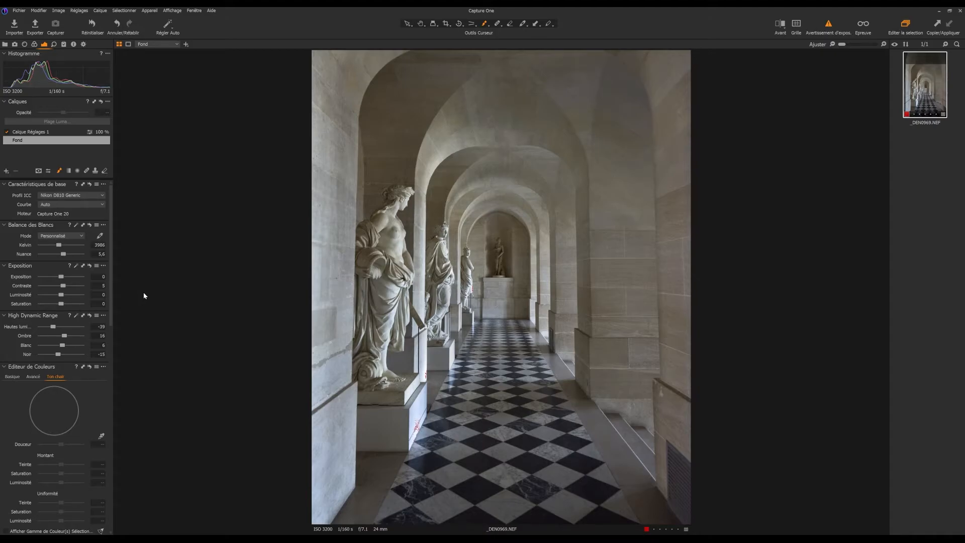
scroll(78, 341, down, 10)
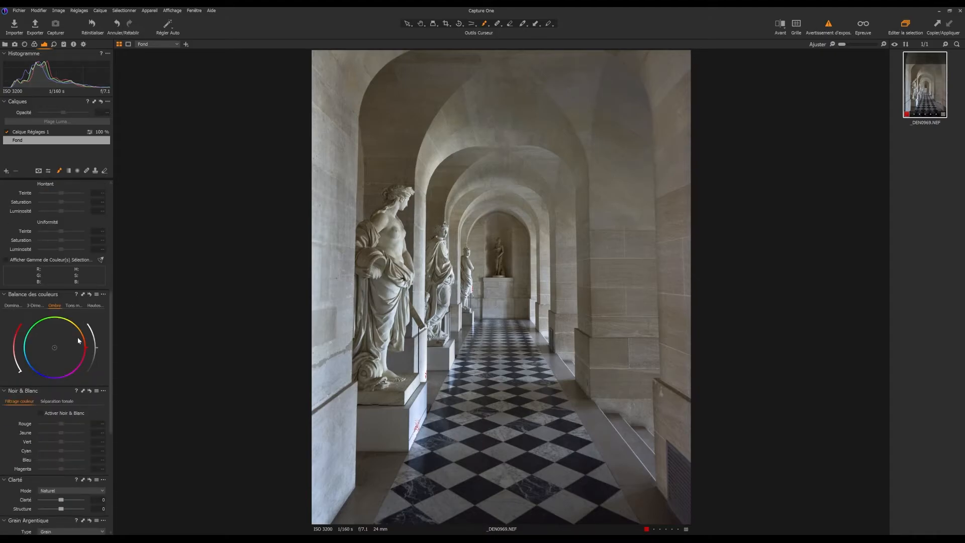
scroll(78, 340, down, 5)
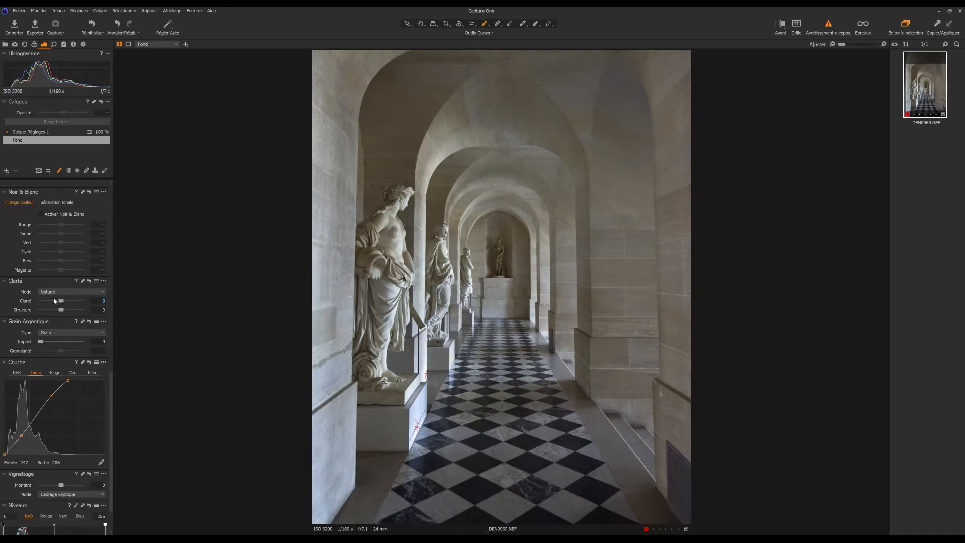
drag(61, 300, 72, 314)
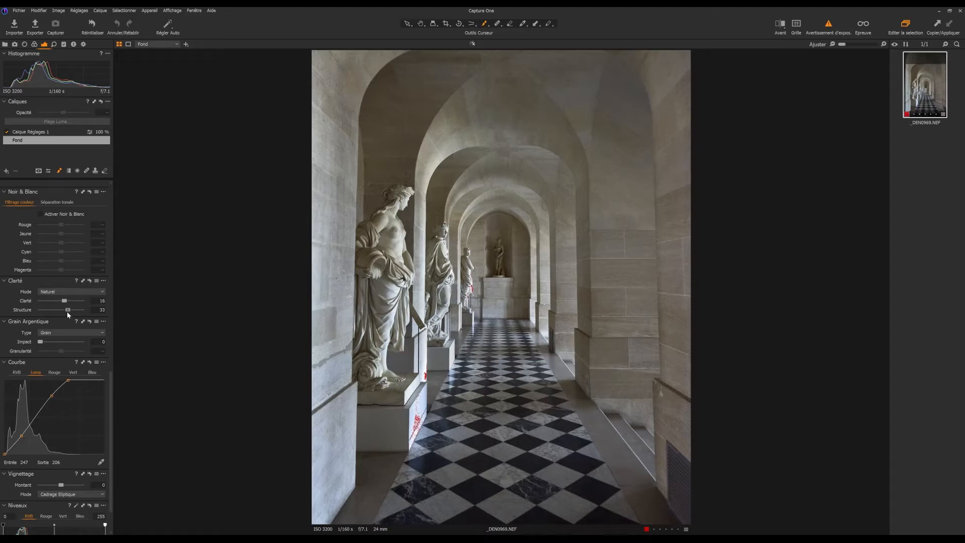
click(65, 302)
Brush the existing adjustment layer's mask onto the overexposed spots at the third statue and around the first statue's pedestal.
click(38, 133)
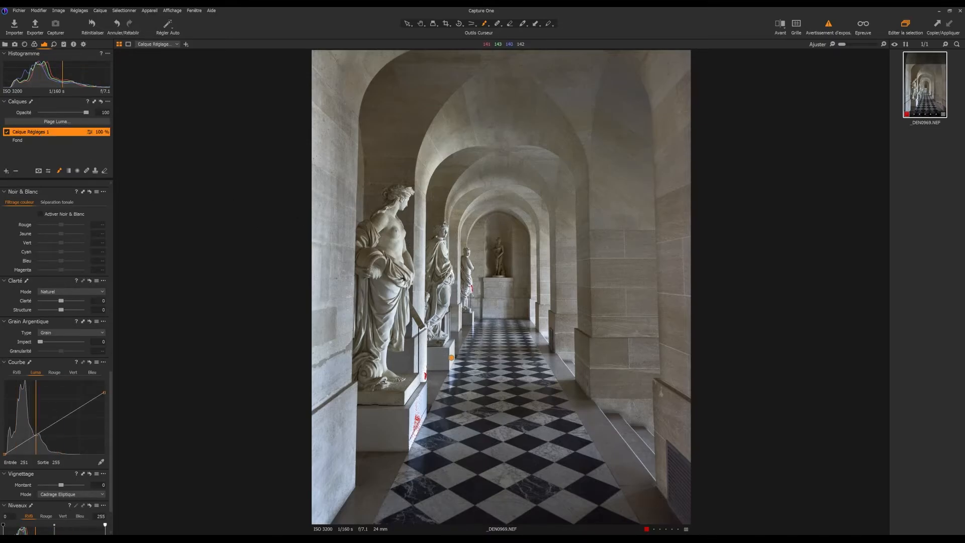
click(472, 286)
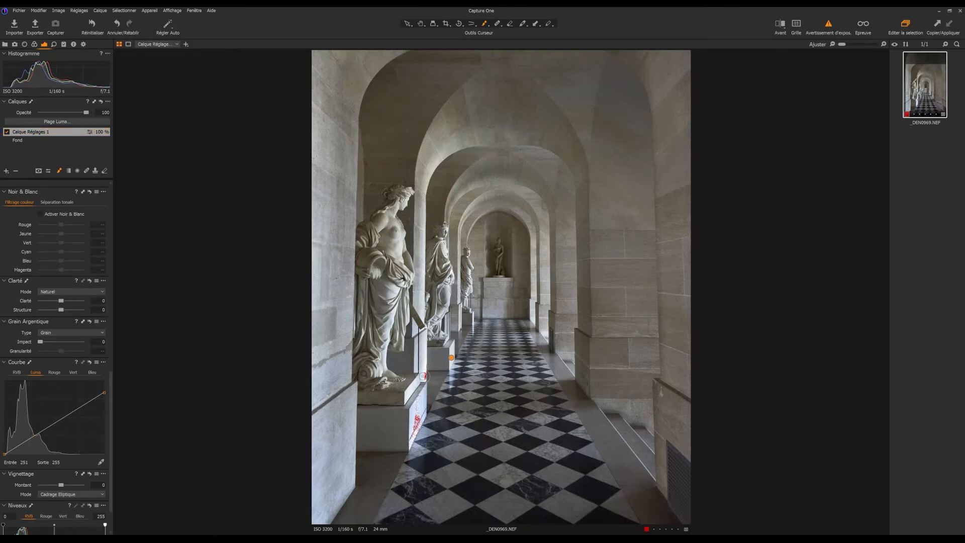
click(426, 380)
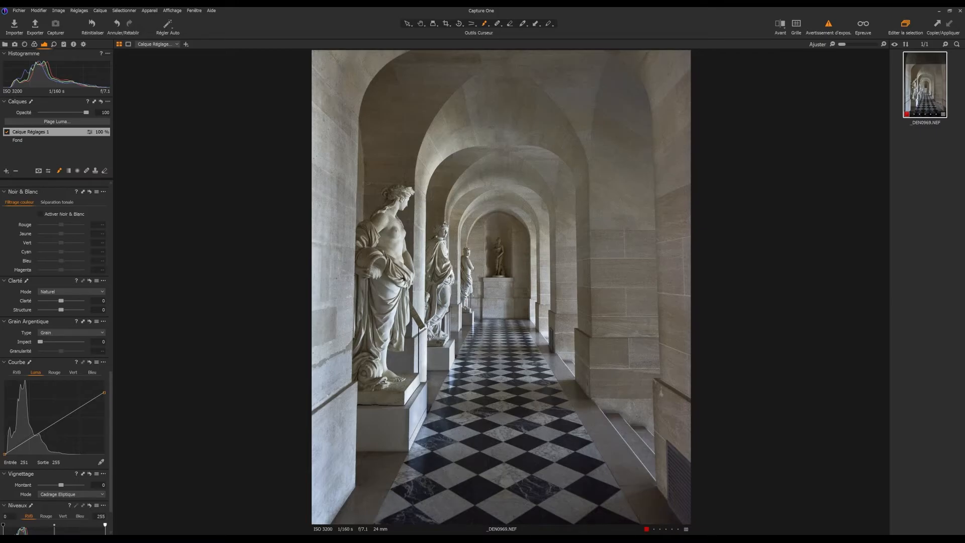
Set the background layer's saturation to 15.
click(20, 140)
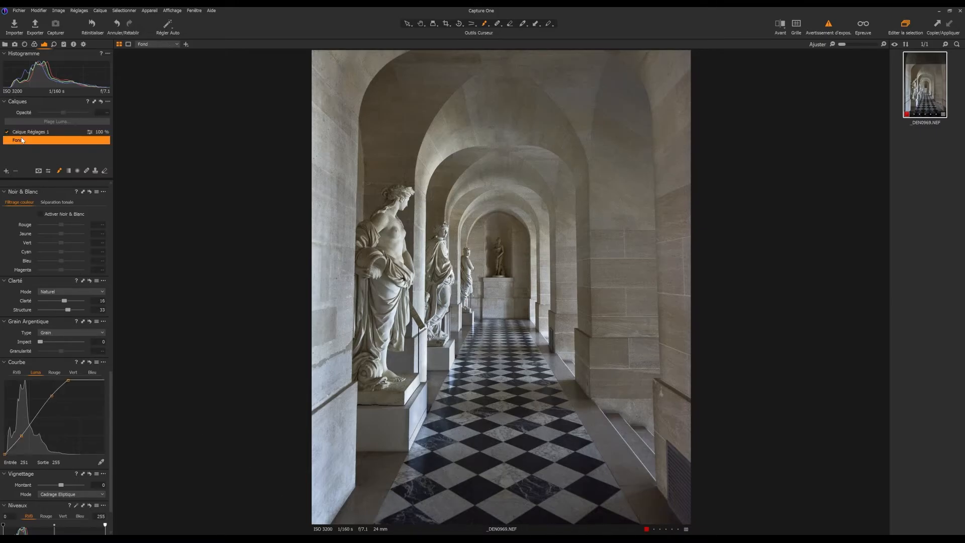
scroll(99, 465, up, 10)
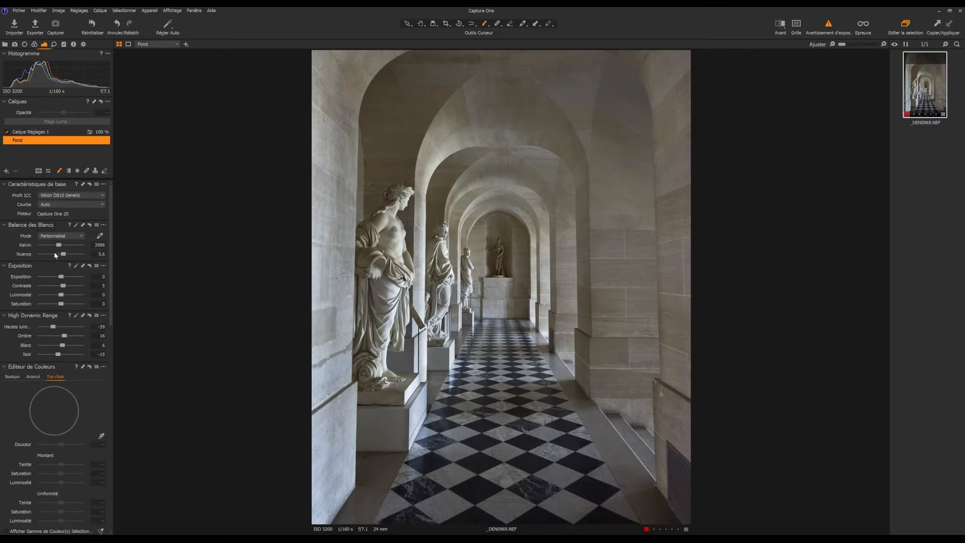
drag(62, 305, 66, 305)
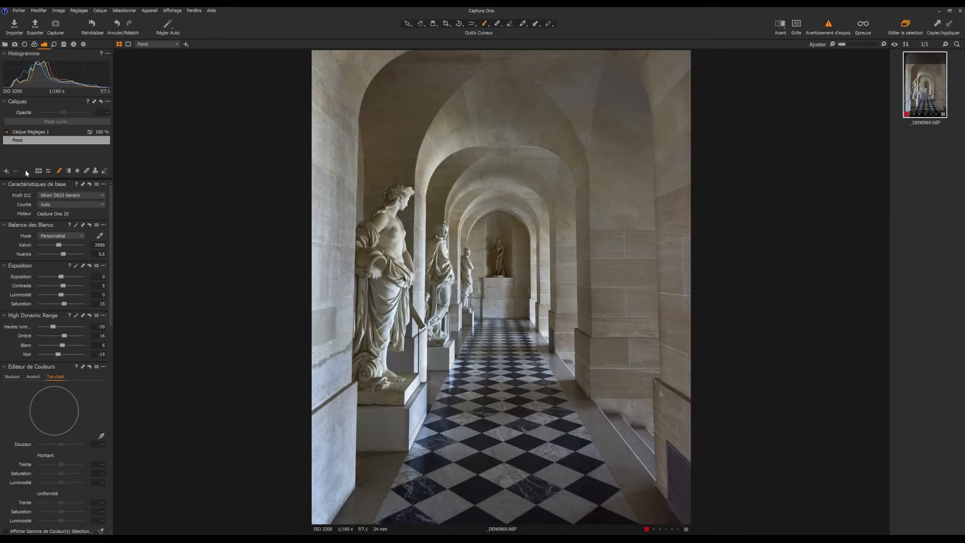
Add an empty adjustment layer and place a radial mask over the statue in the niche at the gallery's far end.
click(6, 172)
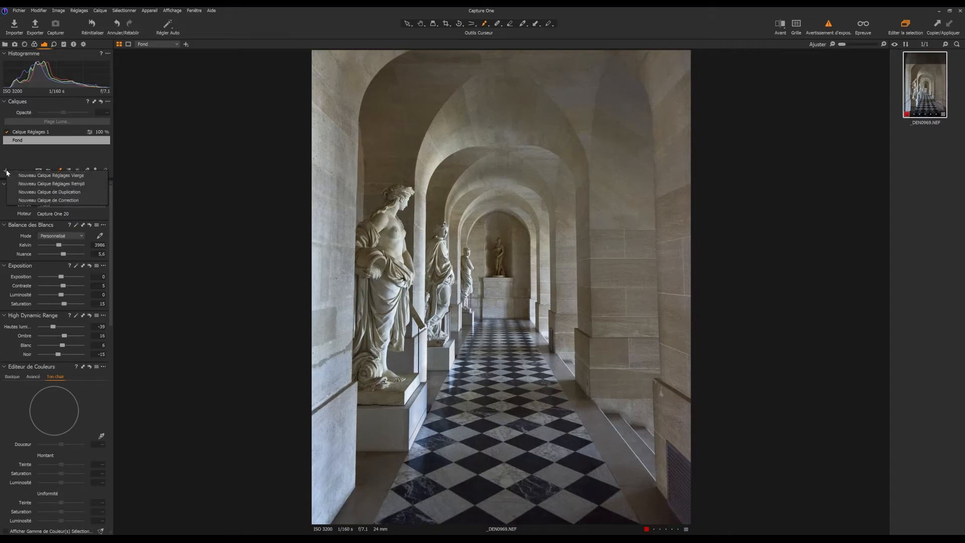
click(34, 175)
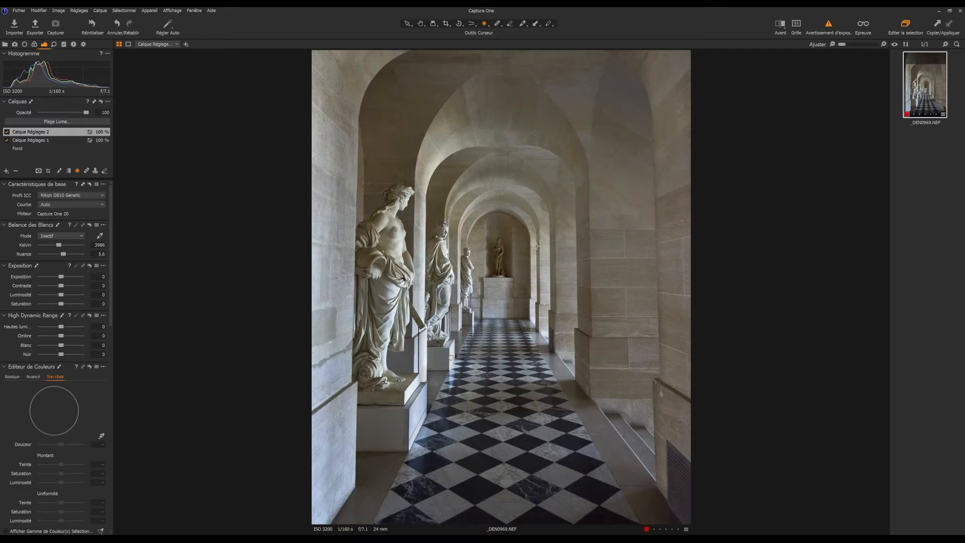
drag(501, 246, 514, 275)
drag(502, 243, 501, 256)
Set the niche statue layer to exposure 0.15, contrast 1, shadows 7 and blacks -6, and compare with the layer off and on.
drag(61, 277, 63, 279)
click(62, 289)
drag(64, 336, 61, 355)
click(6, 132)
click(6, 132)
click(421, 23)
Add an empty adjustment layer for a linear gradient and set its highlights to -40, whites to -36 and brightness to -11.
click(6, 170)
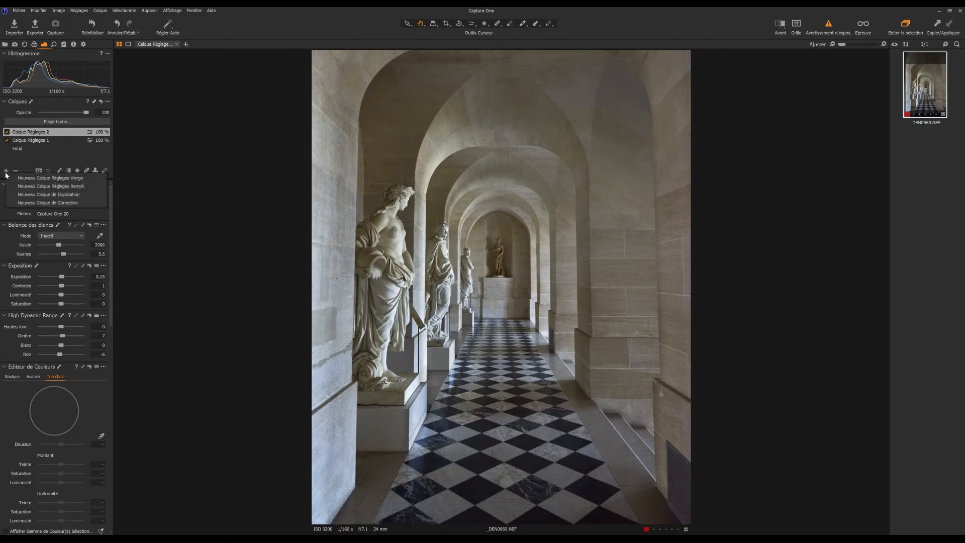
click(48, 179)
click(70, 171)
drag(61, 326, 53, 345)
drag(61, 297, 56, 296)
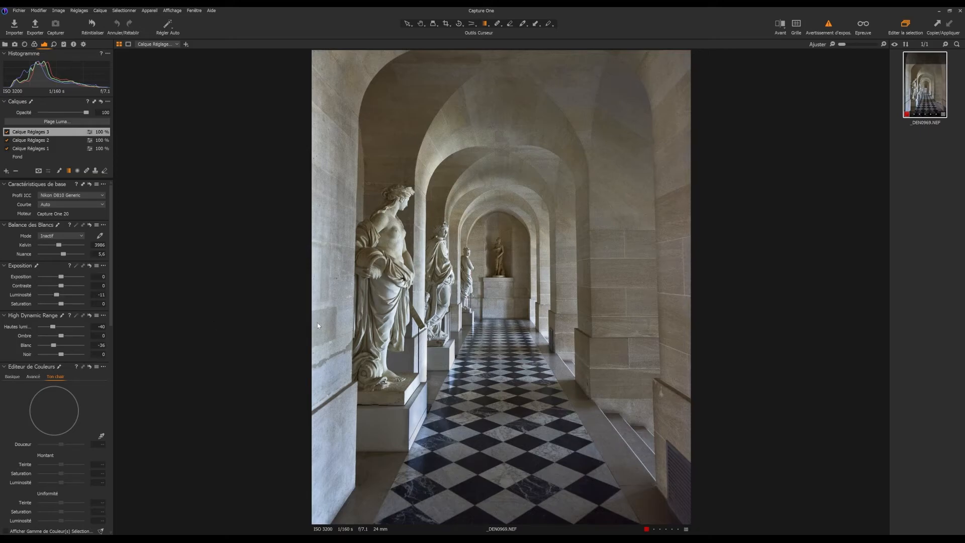
Mask the foreground wall beside the first statue with a narrow vertical linear gradient, and compare with the layer off and on.
drag(332, 320, 383, 319)
drag(353, 78, 362, 79)
drag(347, 128, 345, 127)
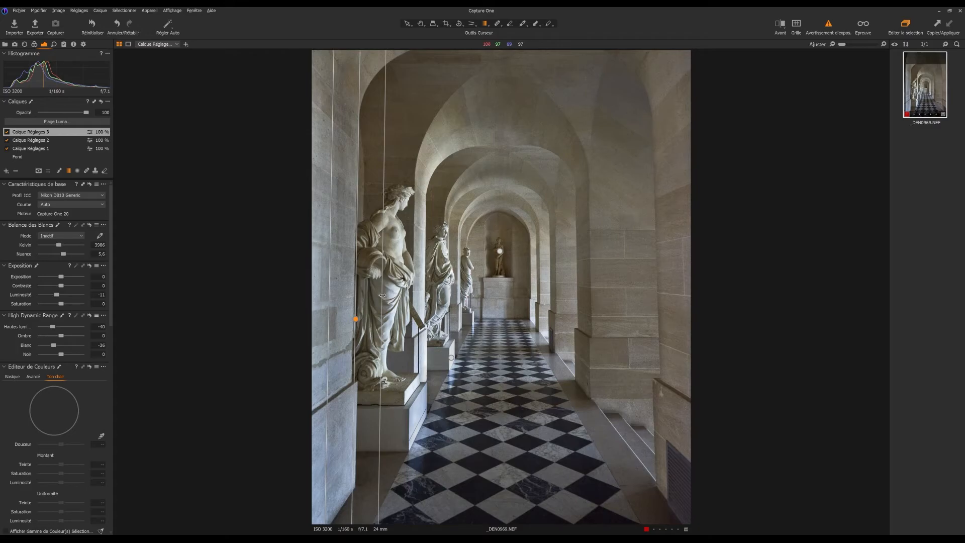
drag(383, 295, 370, 294)
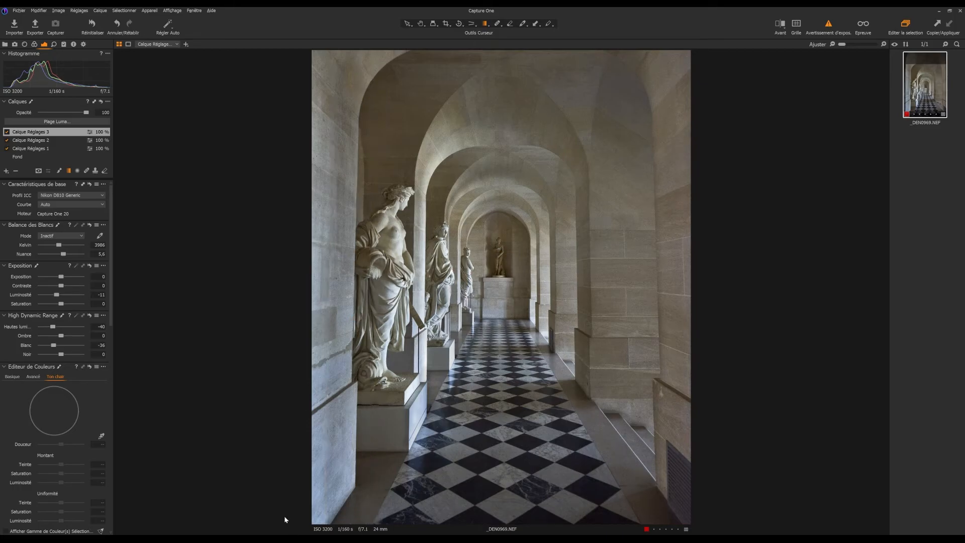
click(9, 135)
click(6, 132)
click(6, 132)
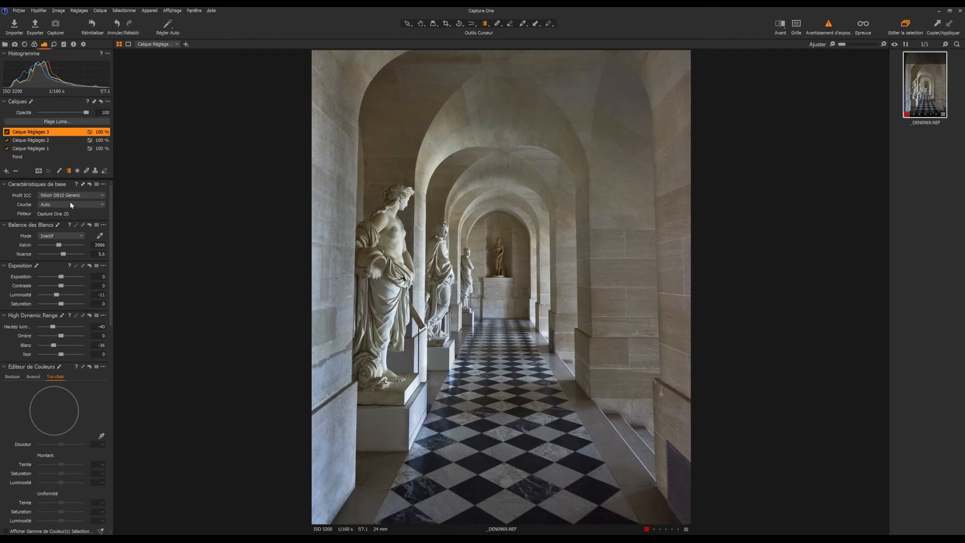
Set the wall layer's white balance to 4301 K with tint 3.8, then its brightness to -8, and ease its highlight reduction slightly.
click(60, 246)
mouse_move(60, 245)
mouse_down()
mouse_move(48, 245)
mouse_move(63, 255)
mouse_move(60, 244)
mouse_up()
click(7, 132)
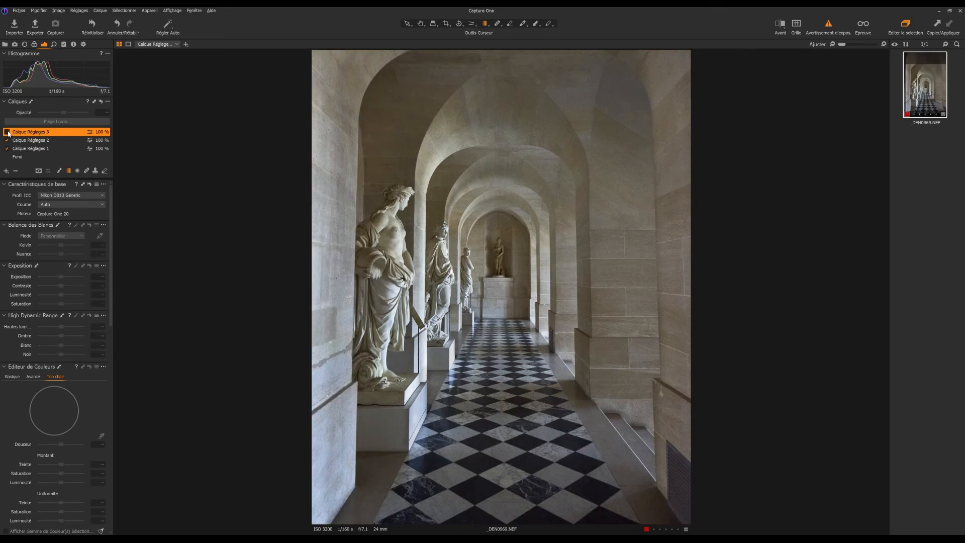
click(7, 131)
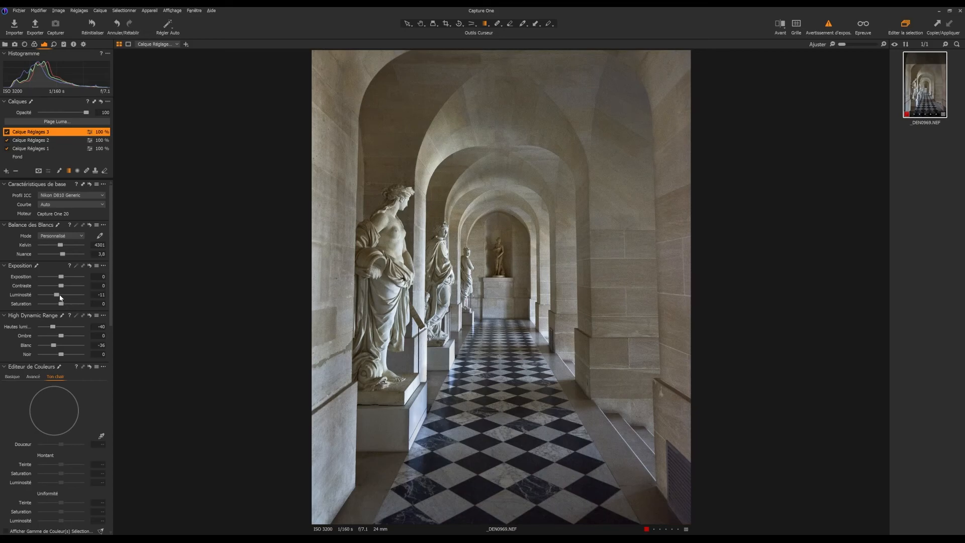
drag(58, 295, 60, 295)
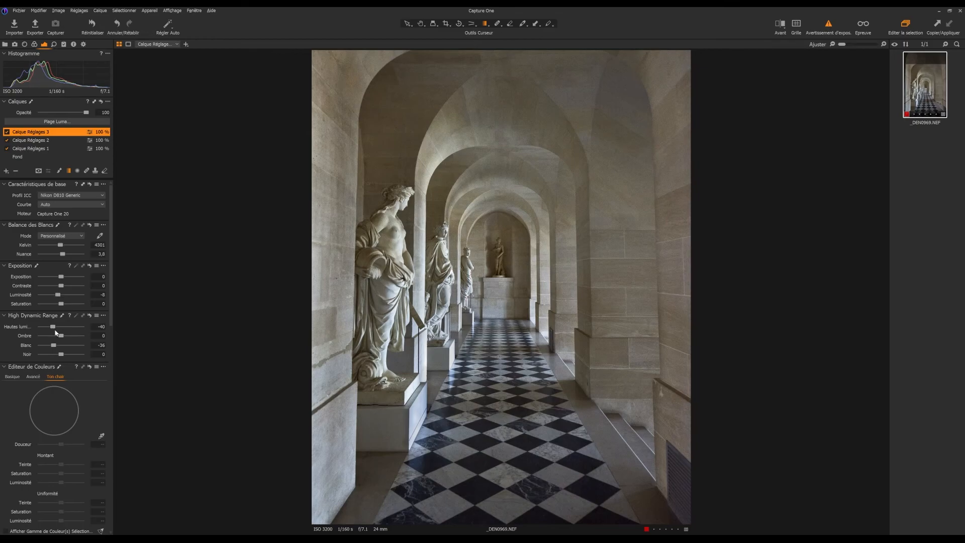
mouse_move(54, 327)
mouse_down()
mouse_move(49, 346)
mouse_move(55, 327)
mouse_up()
Add an elliptical crop vignette with an amount of -0.44.
scroll(73, 329, down, 15)
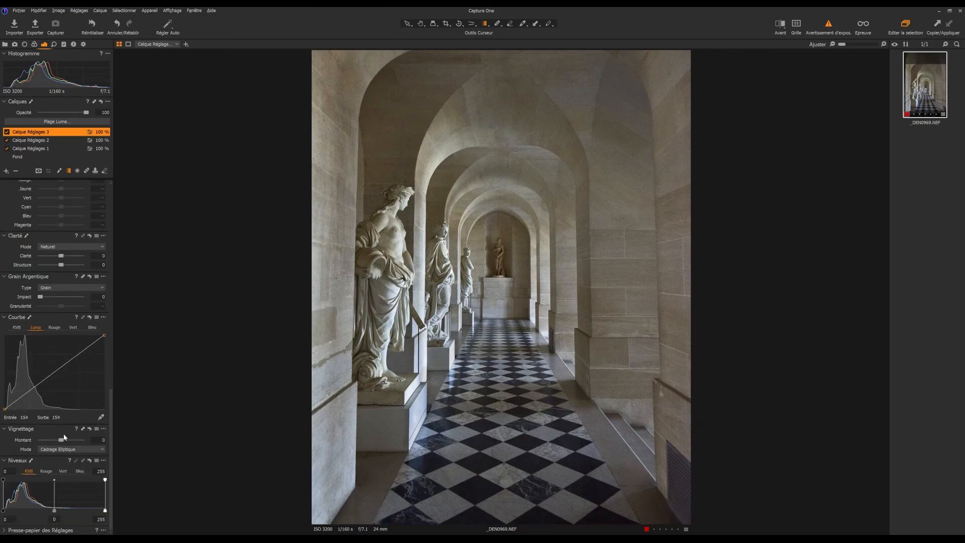
drag(60, 440, 59, 442)
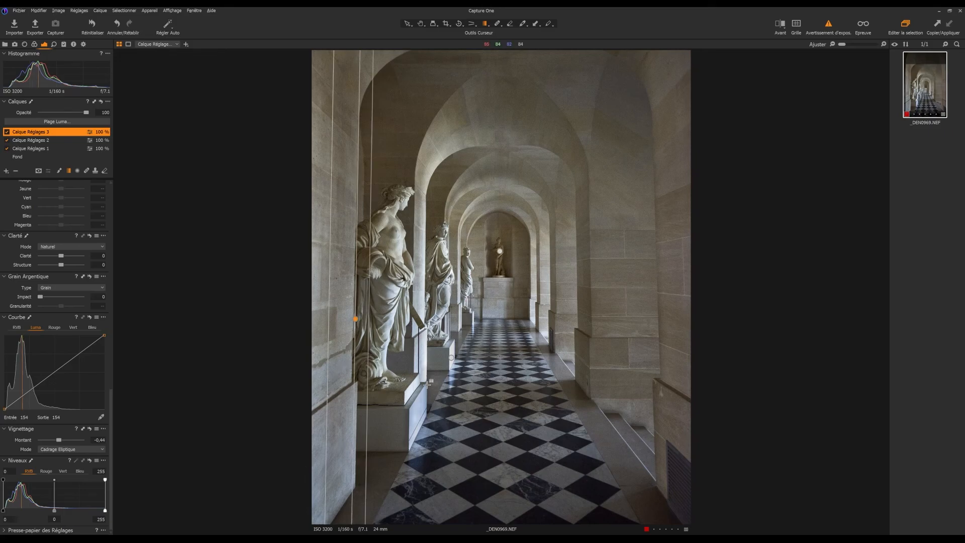
click(421, 23)
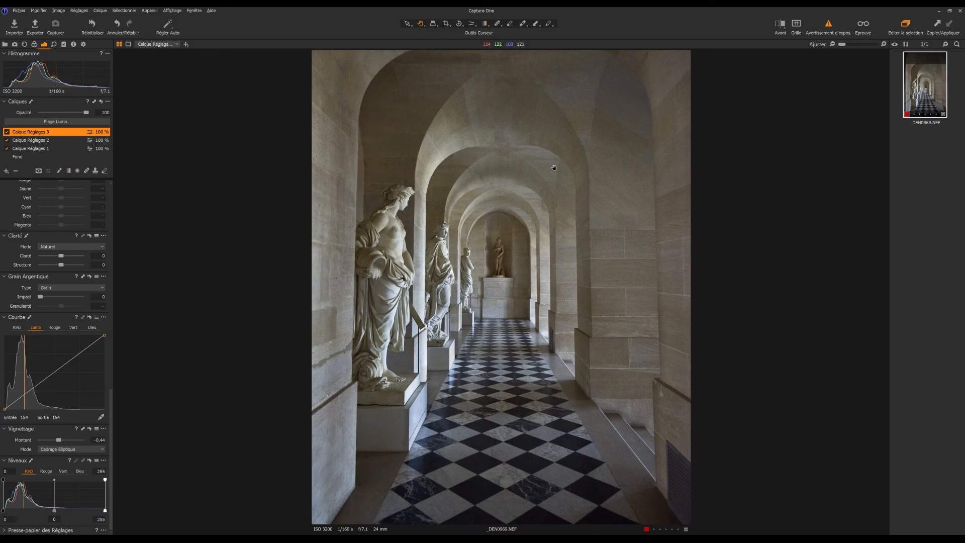
Compare the photo before and after the edits by sweeping the split-view divider across it, and close the comparison.
click(787, 23)
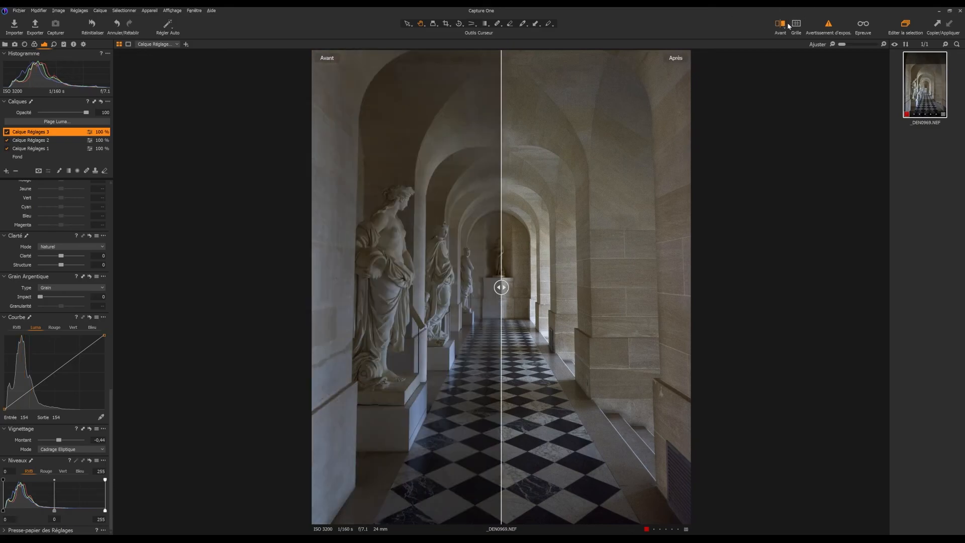
drag(500, 286, 691, 287)
drag(558, 294, 536, 288)
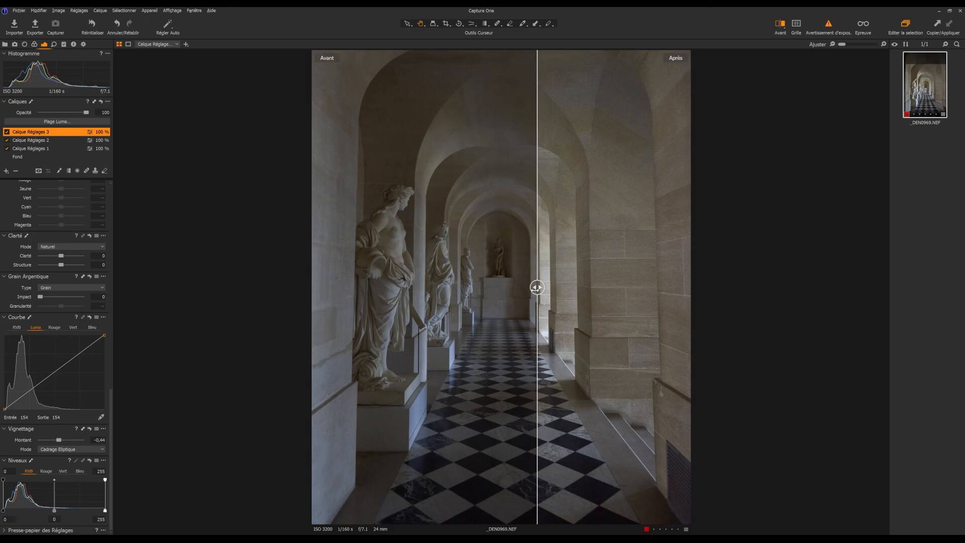
click(779, 27)
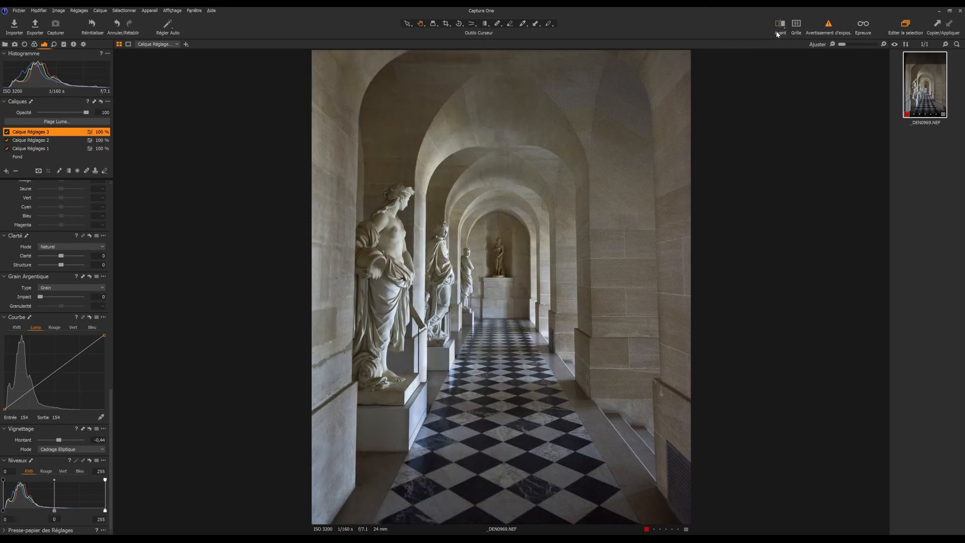